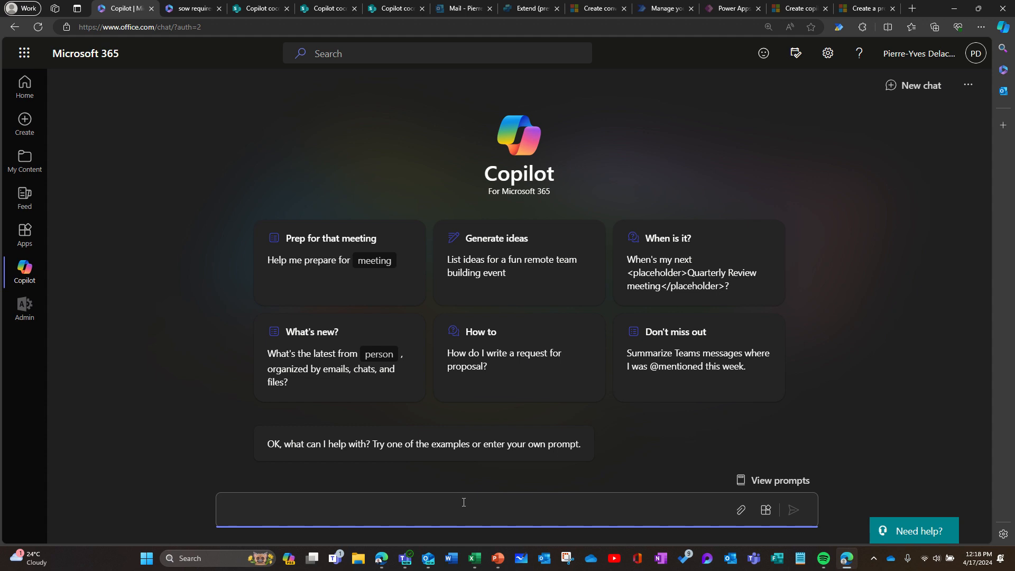
- Review Requirements for a Scope of Work.docx from the SharePoint folder, then return from it
click(264, 9)
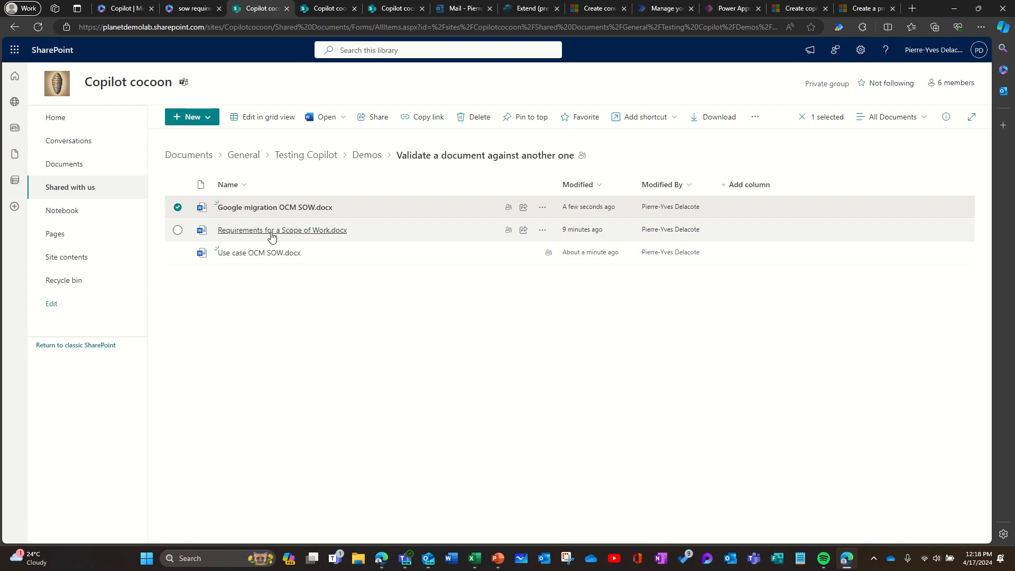
mouse_move(283, 231)
click(295, 231)
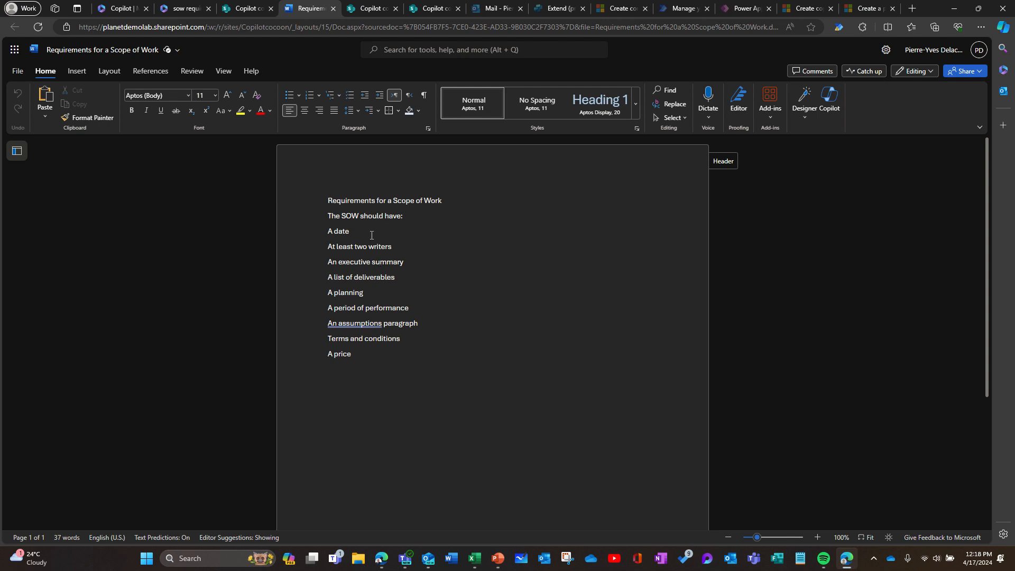
click(333, 9)
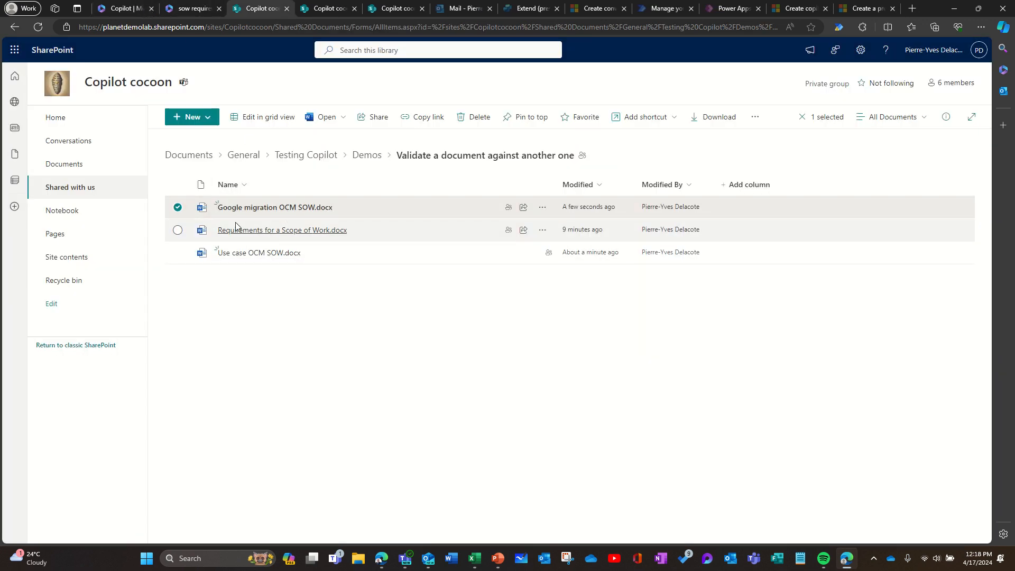
- Paste the compliance-check prompt requesting a requirement/status/explanation table with non-compliant rows bolded
click(127, 9)
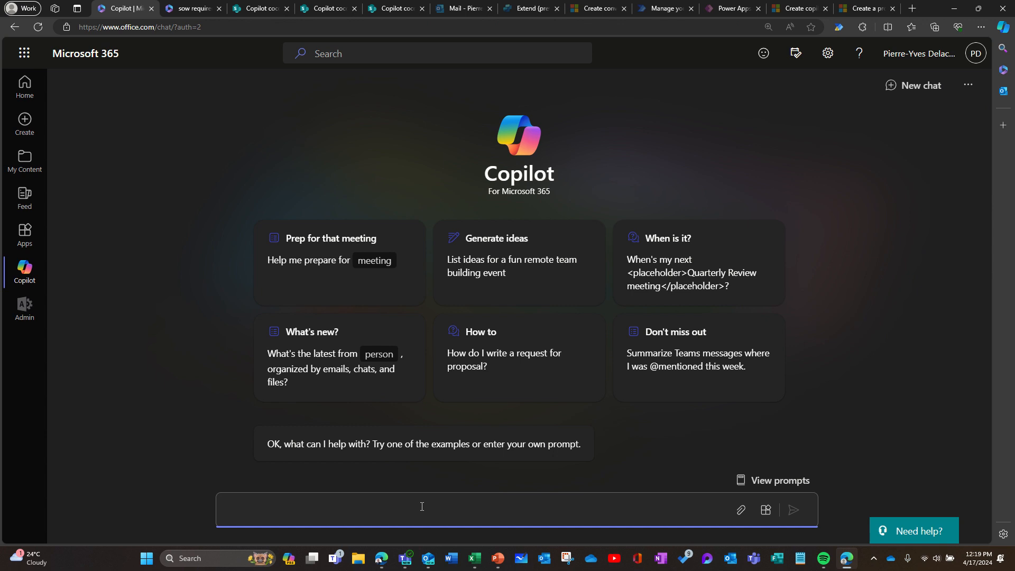
text(Does this file / respect all requirements in this file / ? If not explain why. Create a table of what is compliant and what is not with the first column being the requirement, the second being the status of compliance, the third an explanation why it is or it is not compliant. Put in bold the lines that are not compliant.)
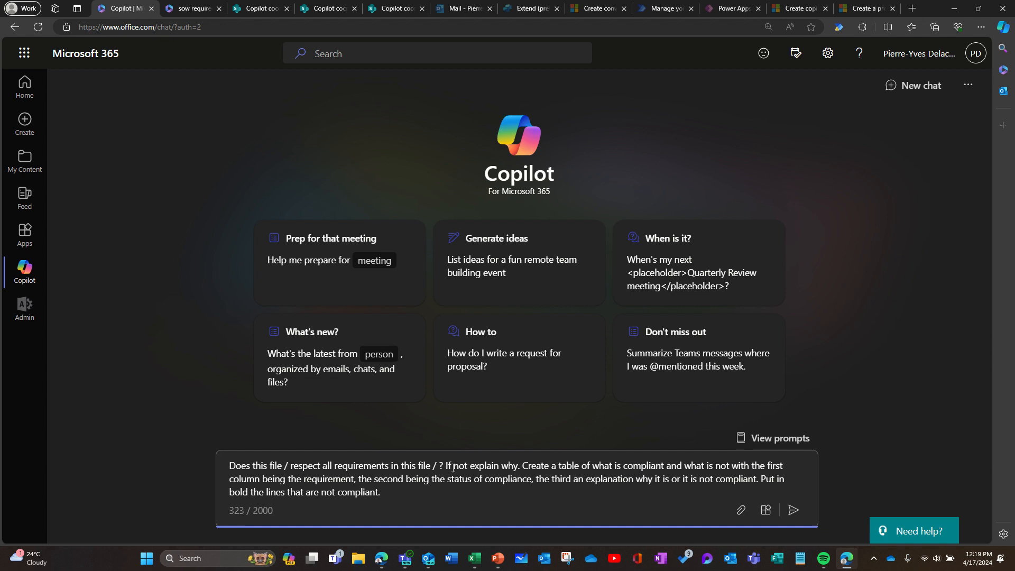
click(521, 467)
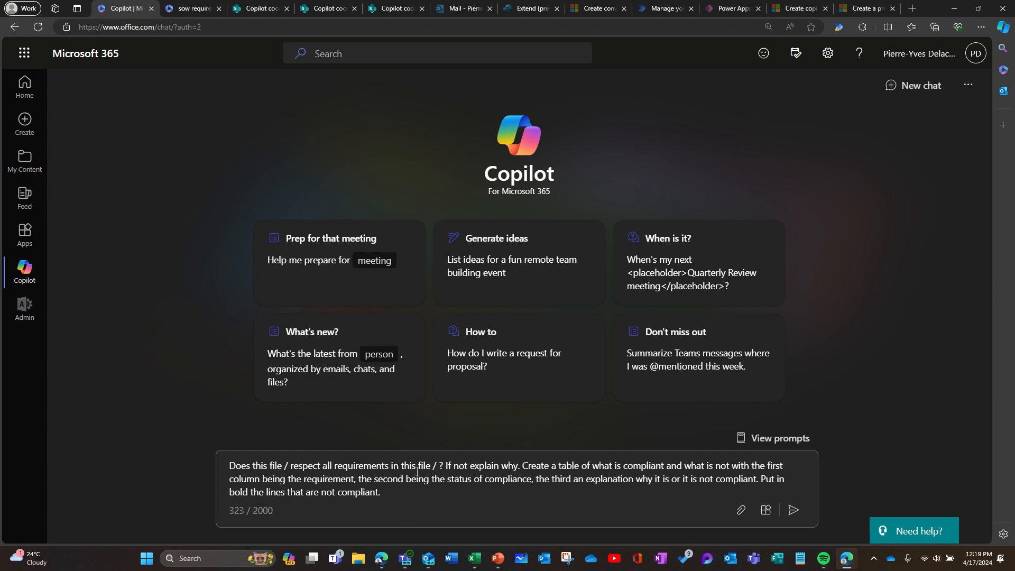
- Mention Use case OCM SOW.docx and Requirements for a Scope of Work.docx in the prompt and send it
click(287, 466)
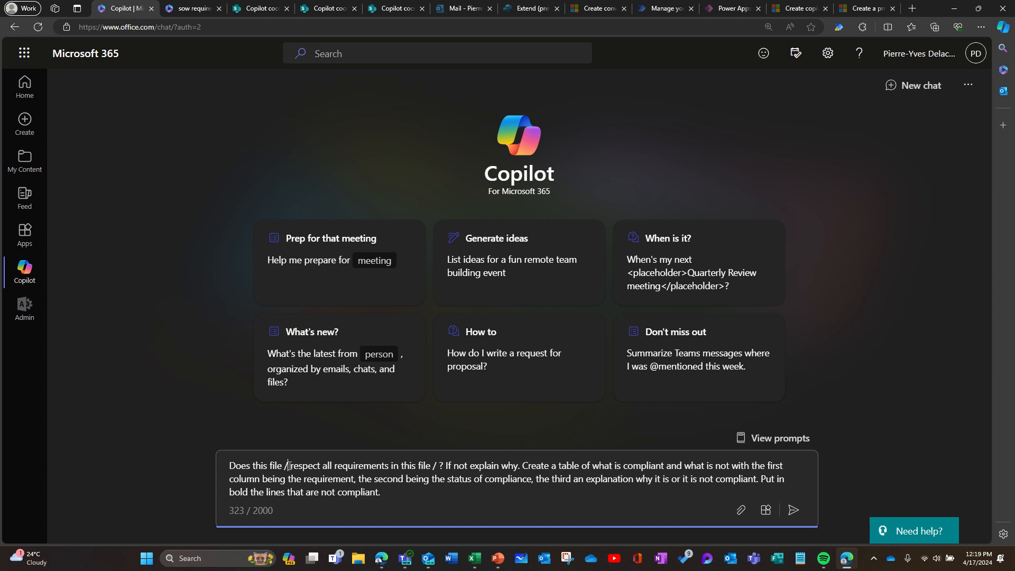
key(BackSpace)
text(/)
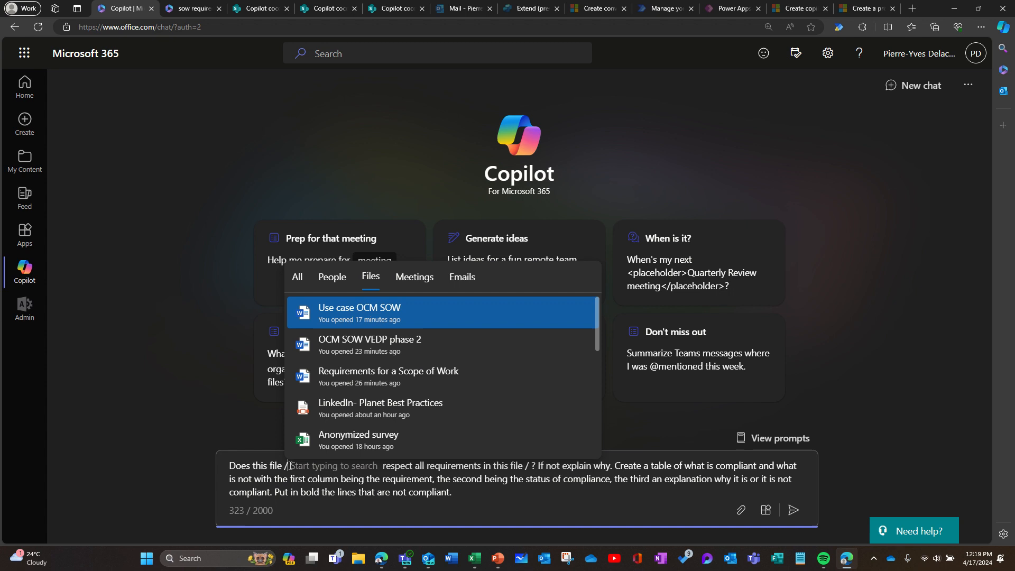
click(373, 314)
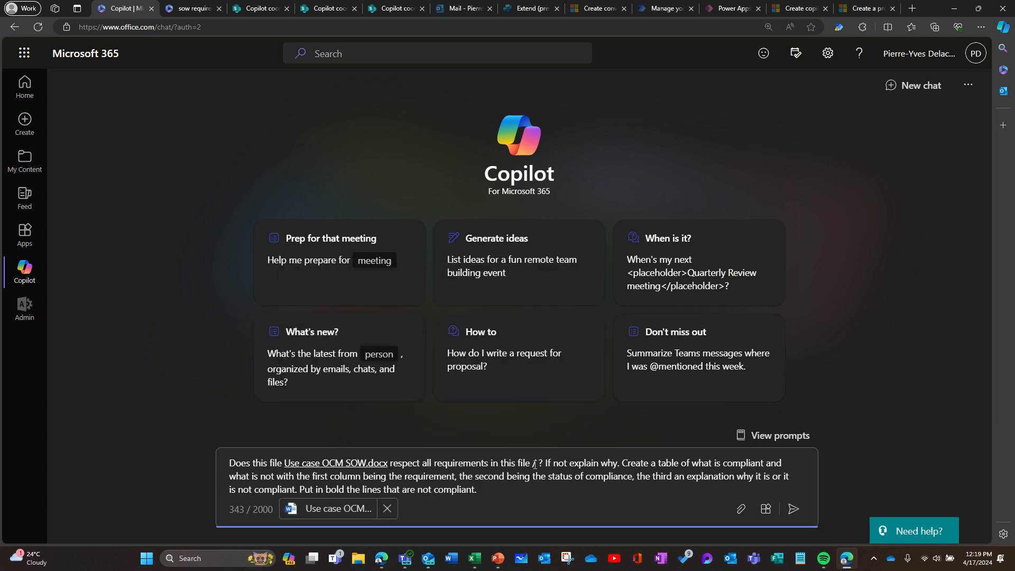
text(r)
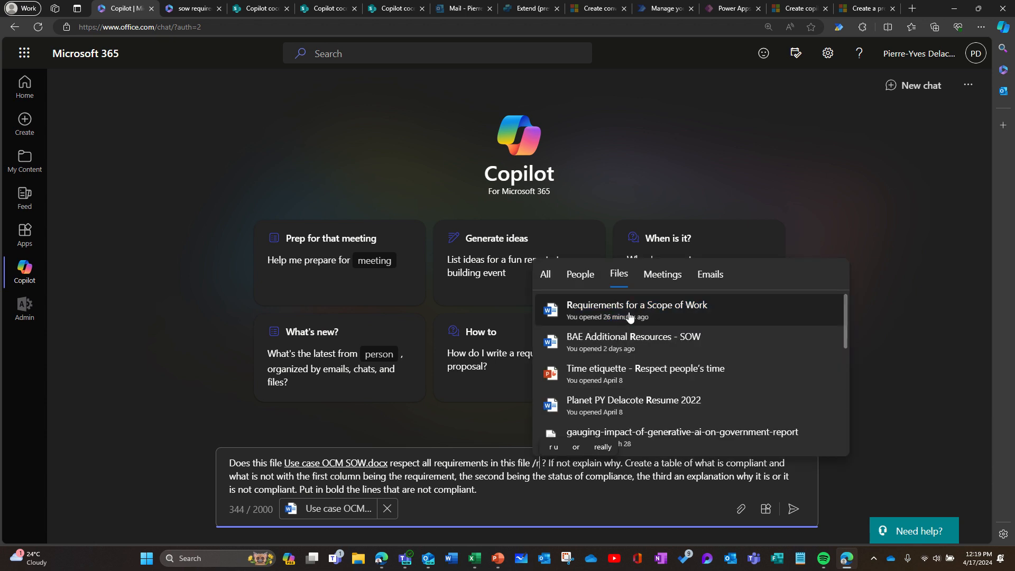
click(629, 314)
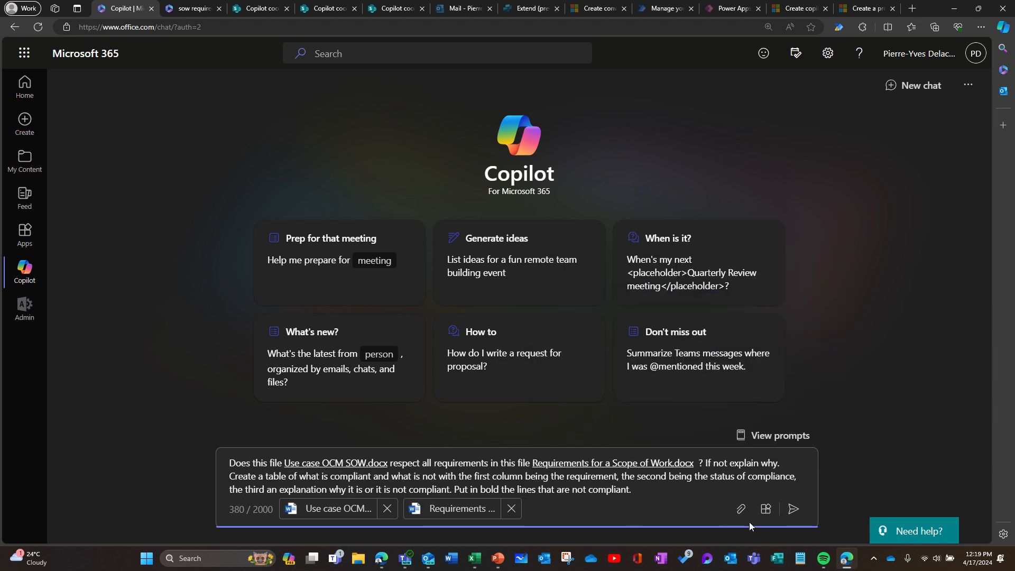
click(792, 508)
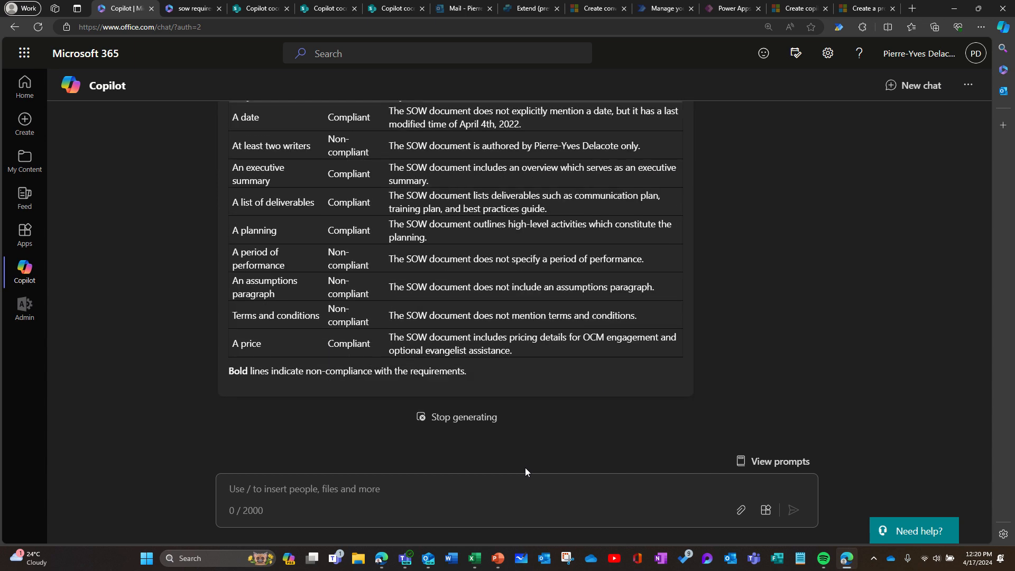
scroll(439, 294, up, 2)
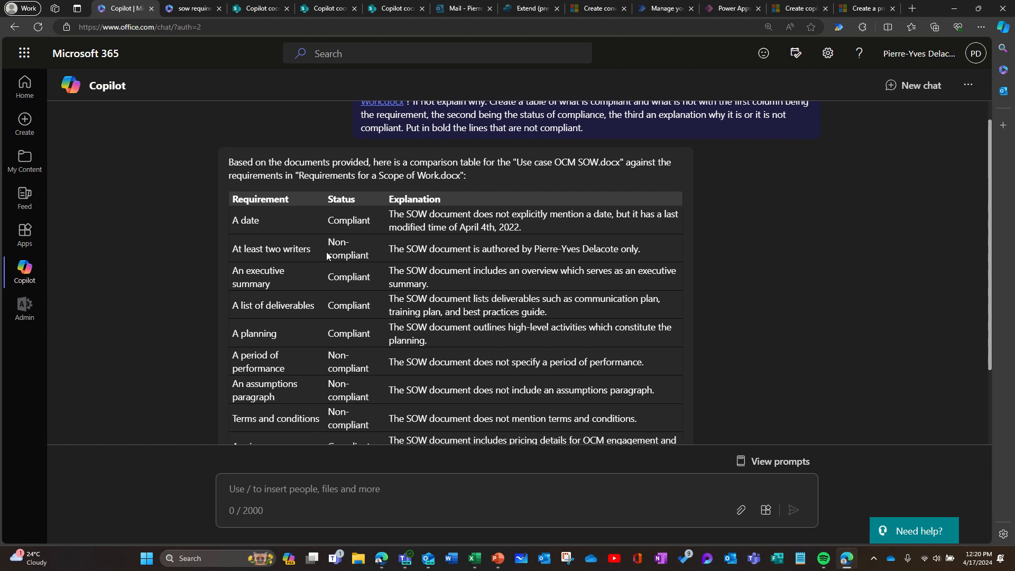
scroll(396, 293, down, 2)
scroll(396, 337, up, 3)
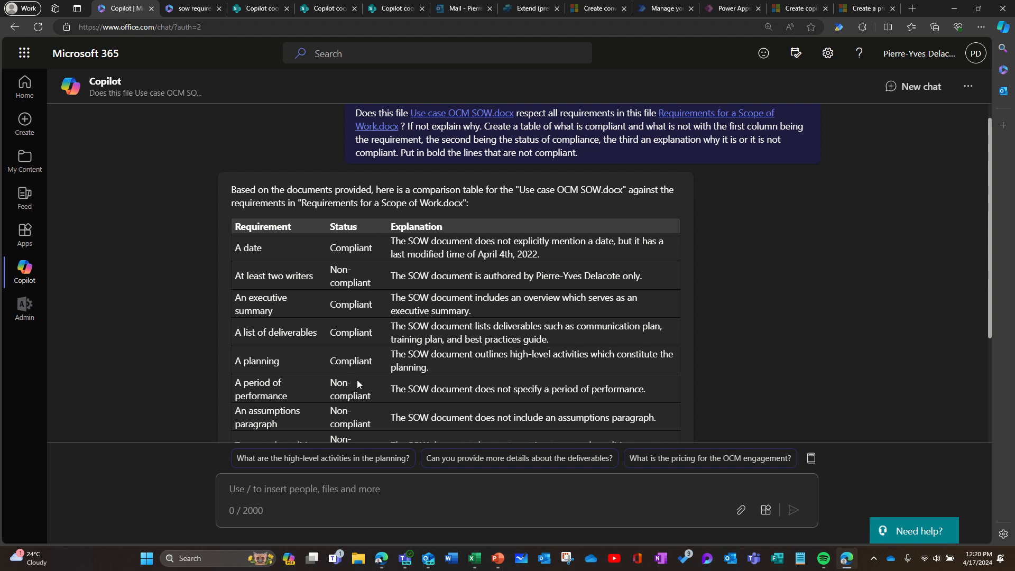
scroll(357, 380, down, 1)
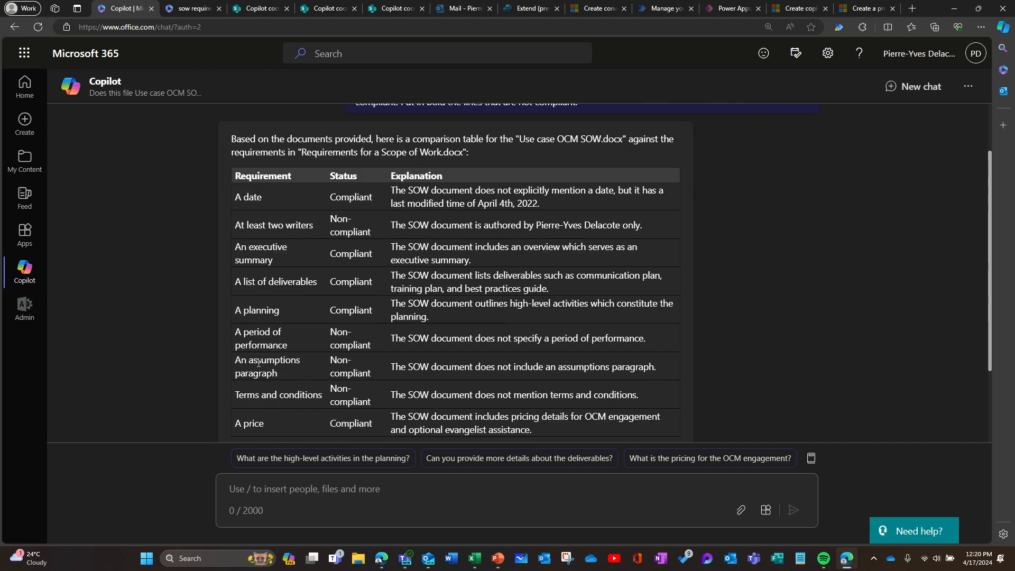
scroll(351, 367, down, 1)
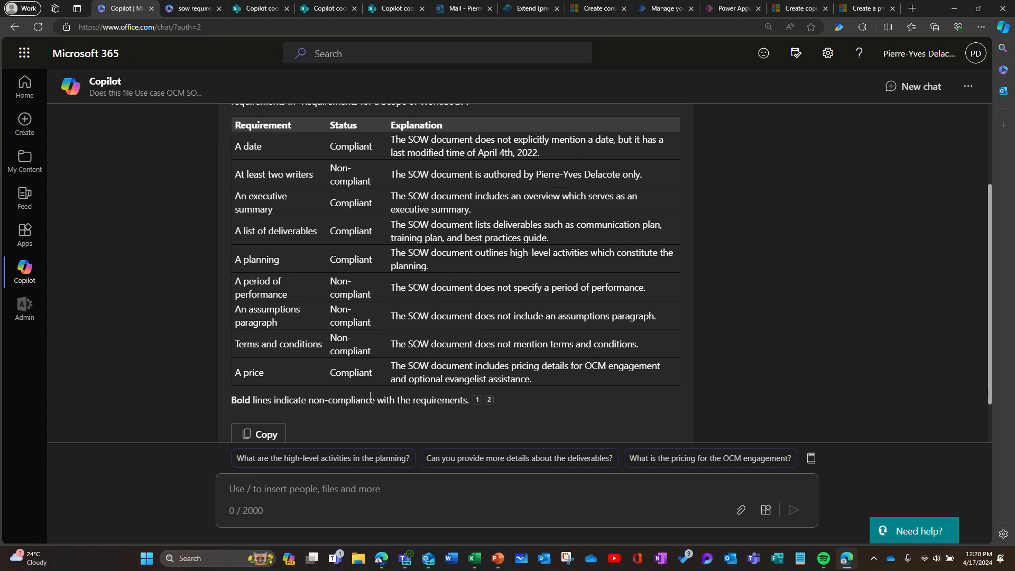
scroll(371, 396, down, 1)
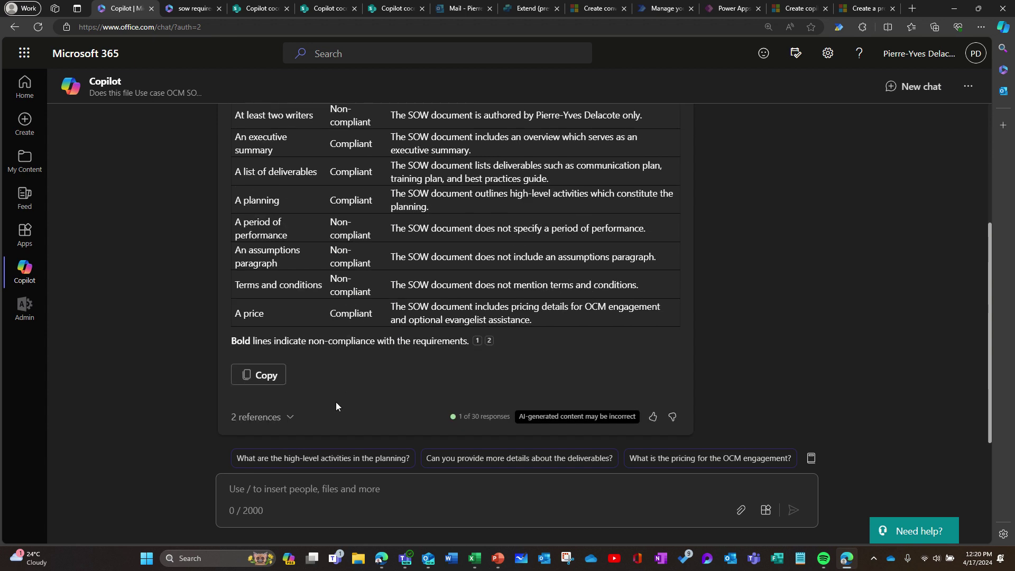
- Expand the 2 references under the compliance table to show both cited files
click(290, 418)
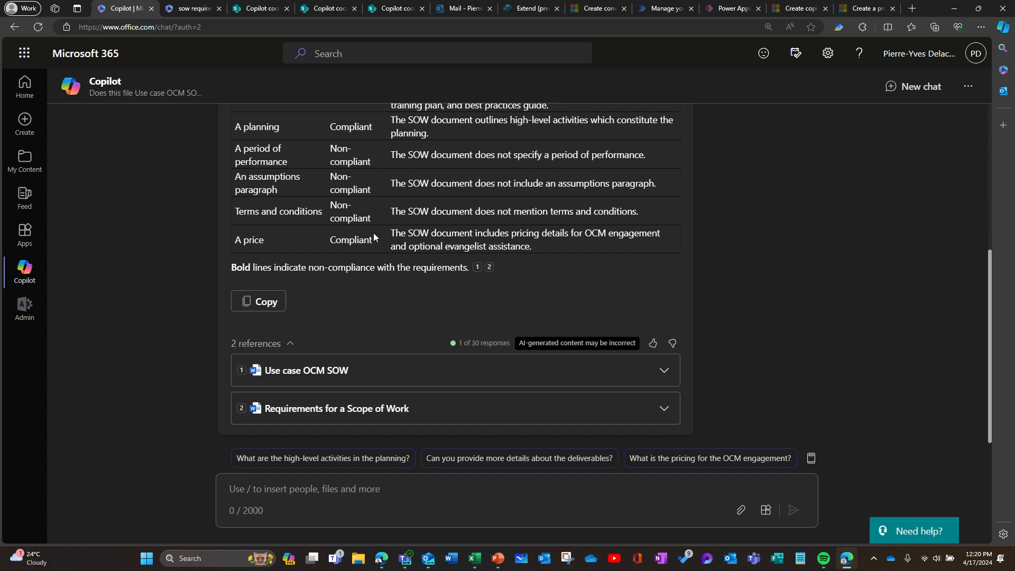
scroll(374, 232, up, 2)
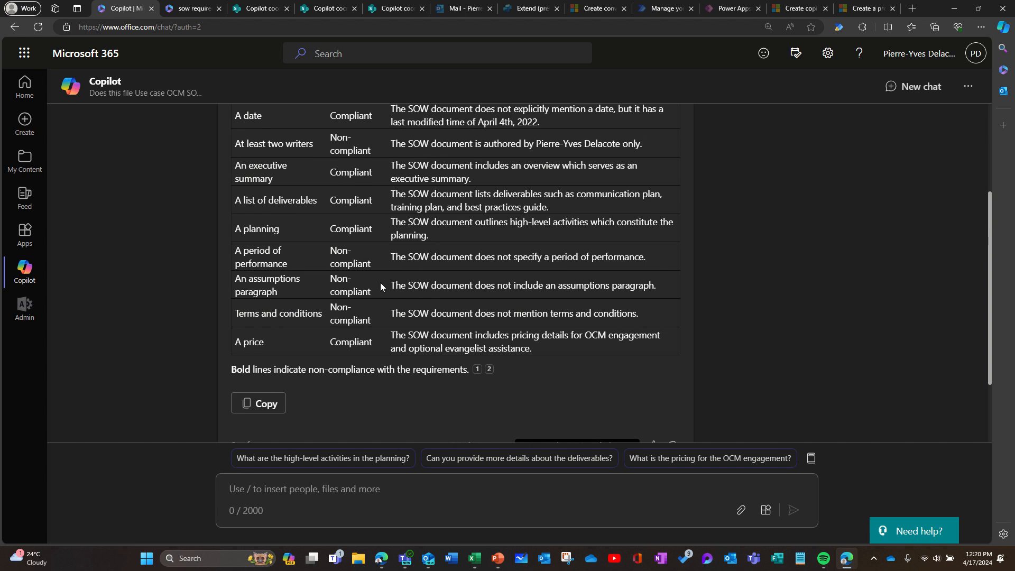
scroll(381, 283, up, 1)
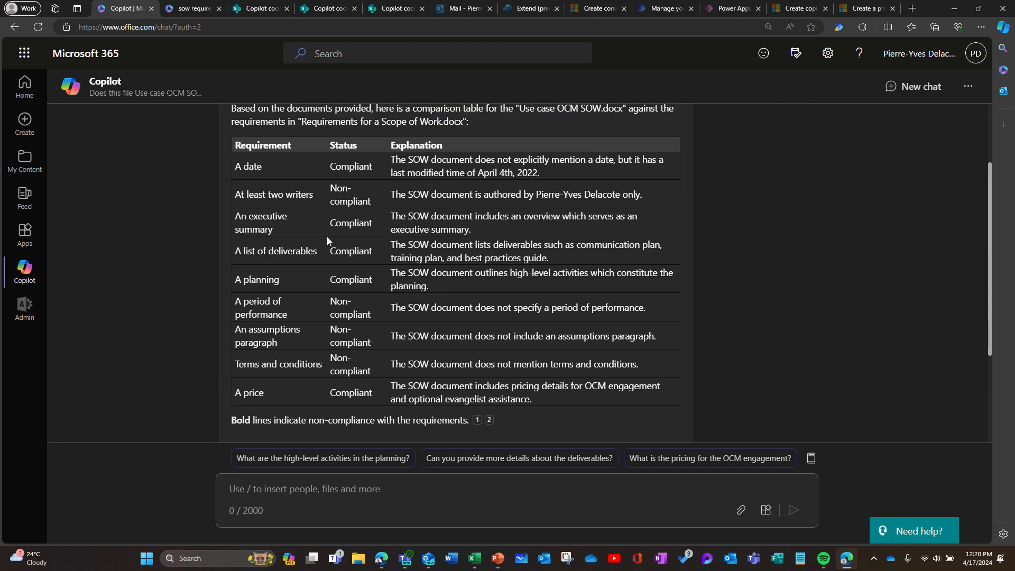